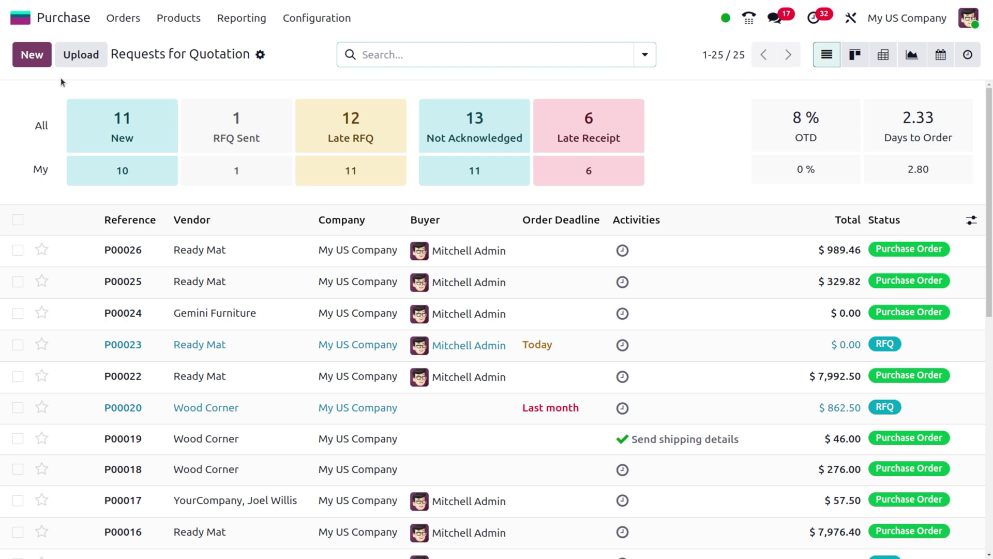
# - Start a new request for quotation with vendor Ready Mat
pyautogui.click(32, 54)
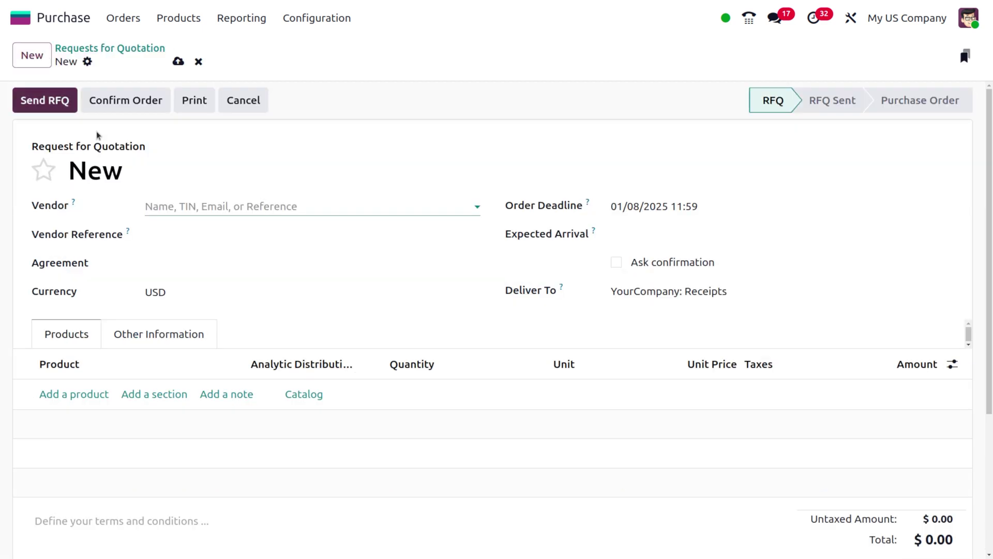
pyautogui.click(160, 207)
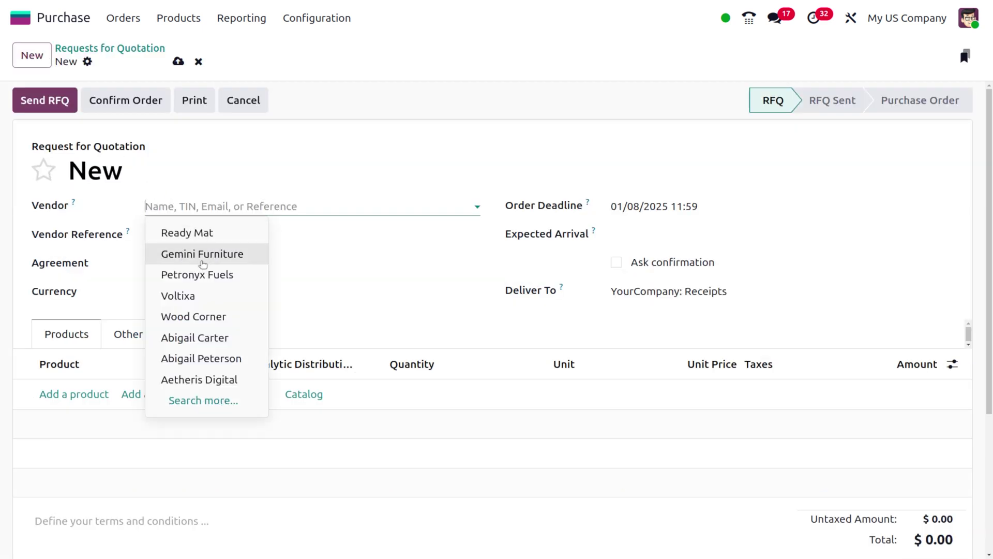
pyautogui.click(187, 235)
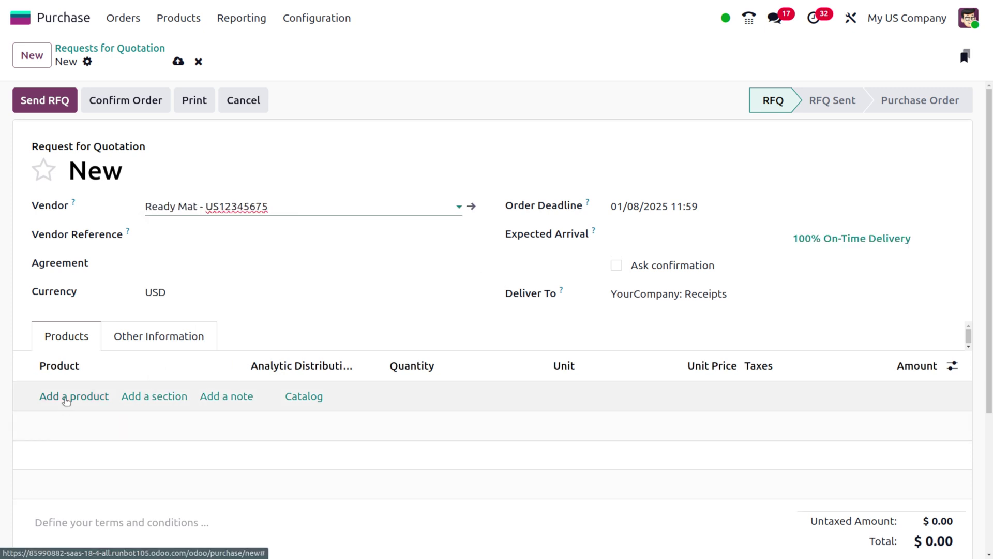
# - Add Acoustic Bloc Screens, 1 White and 2 Black, and confirm the order as P00027
pyautogui.click(66, 399)
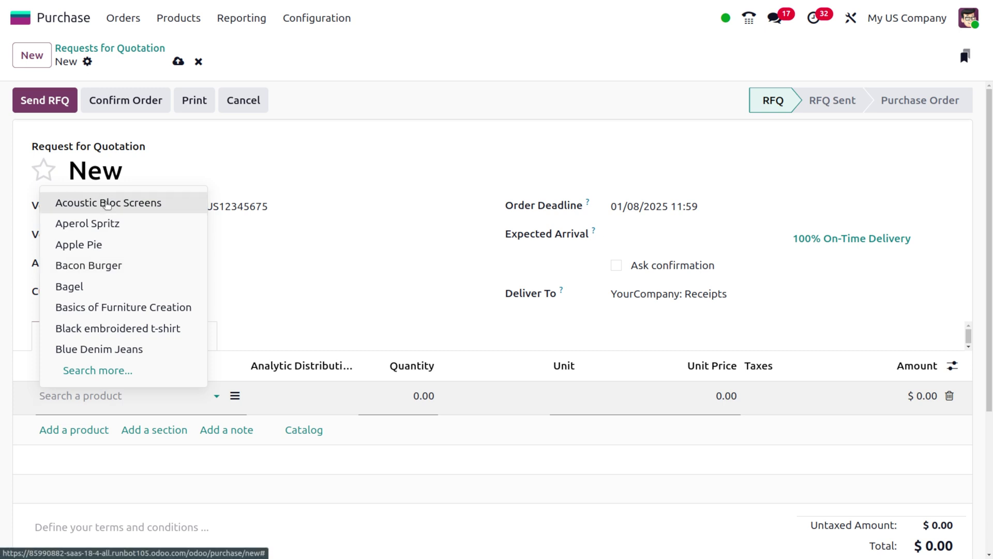
pyautogui.click(107, 203)
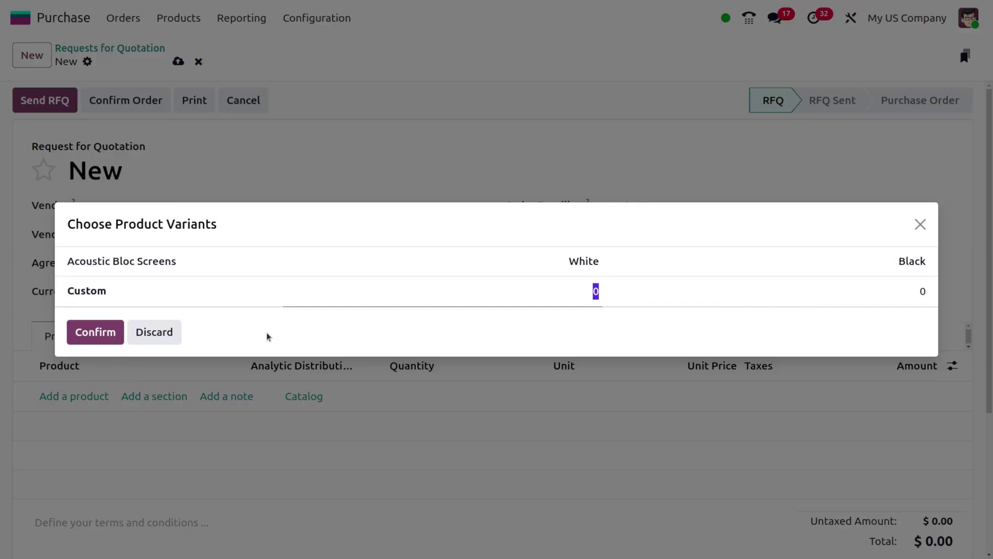
pyautogui.write('1')
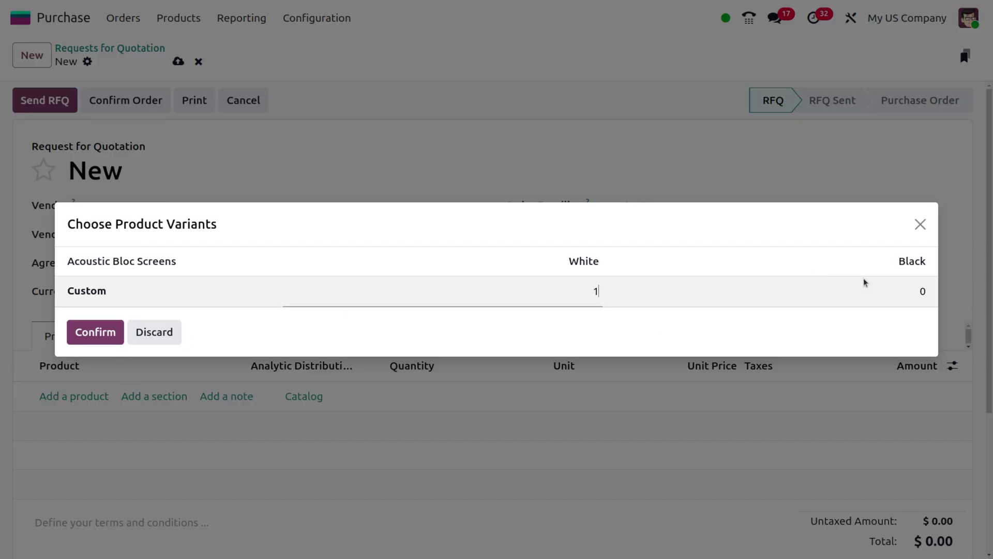
pyautogui.click(925, 293)
pyautogui.write('2')
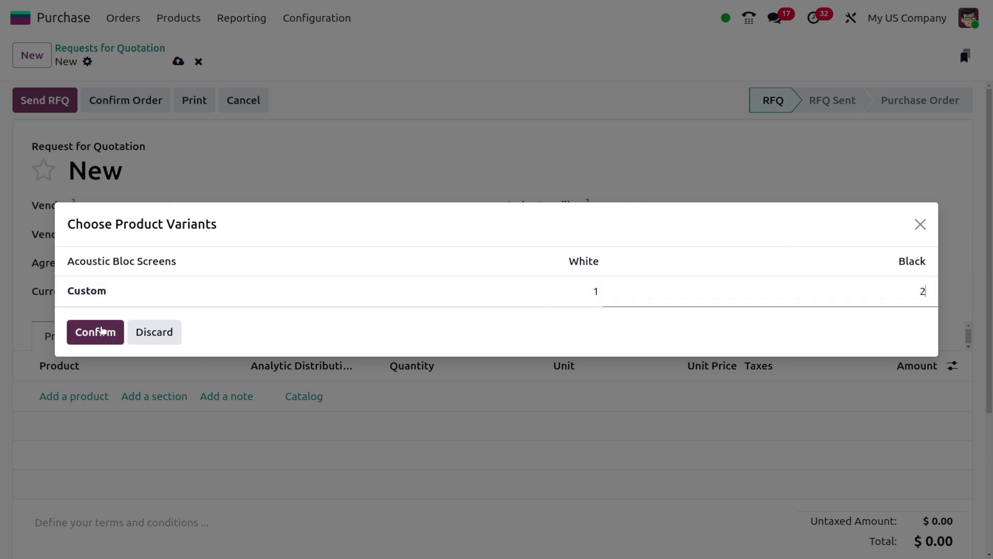
pyautogui.click(103, 331)
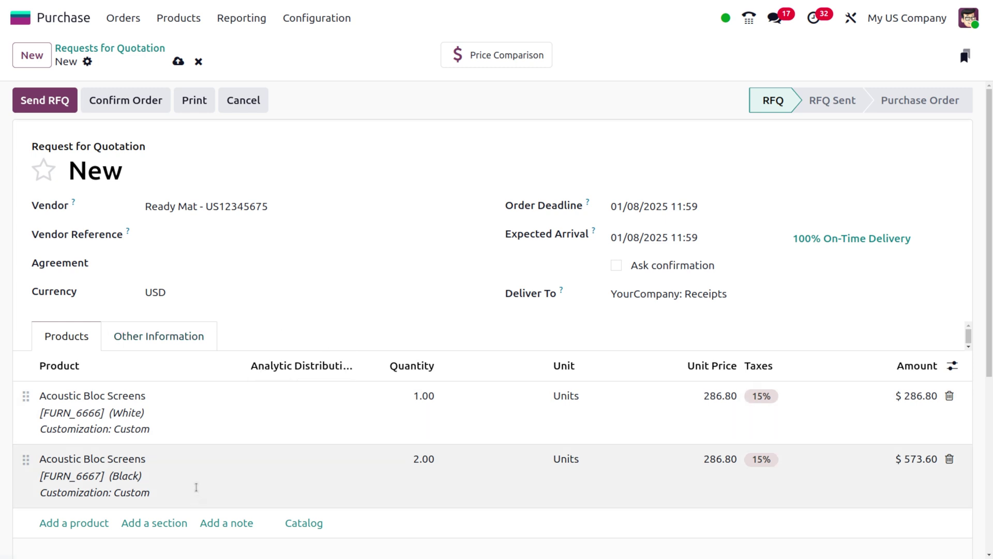
pyautogui.click(142, 105)
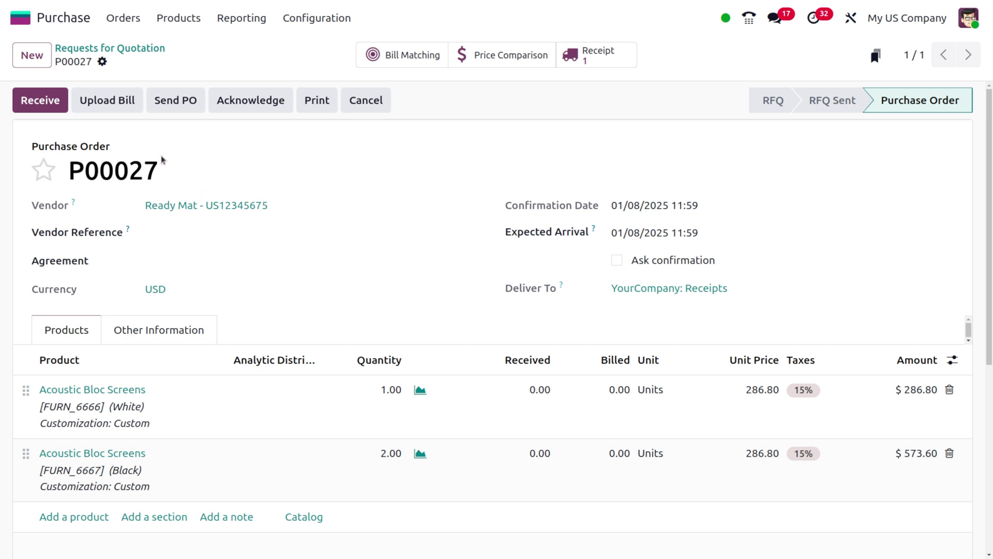
# - Validate receipt WH/IN/00017 for the screens, then return to P00027
pyautogui.click(46, 103)
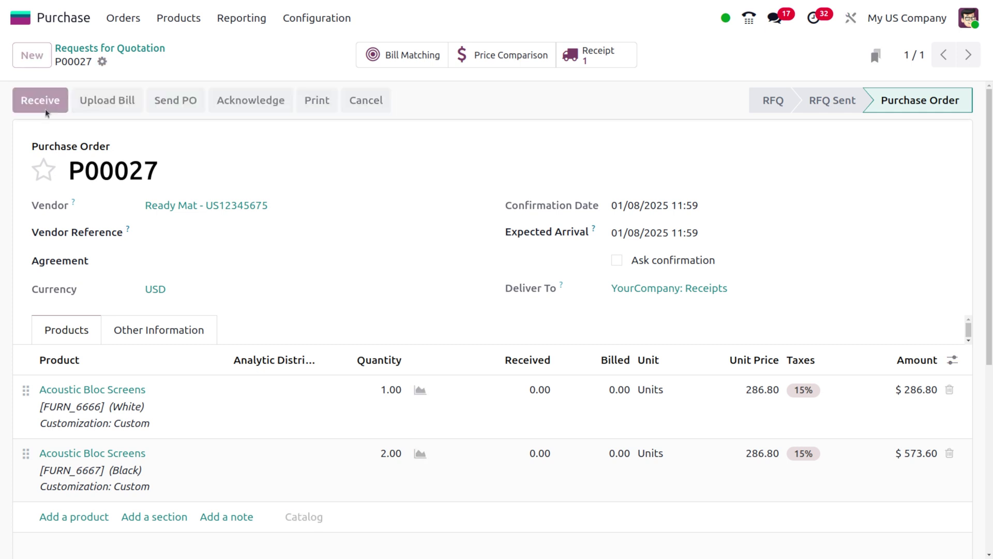
pyautogui.click(43, 103)
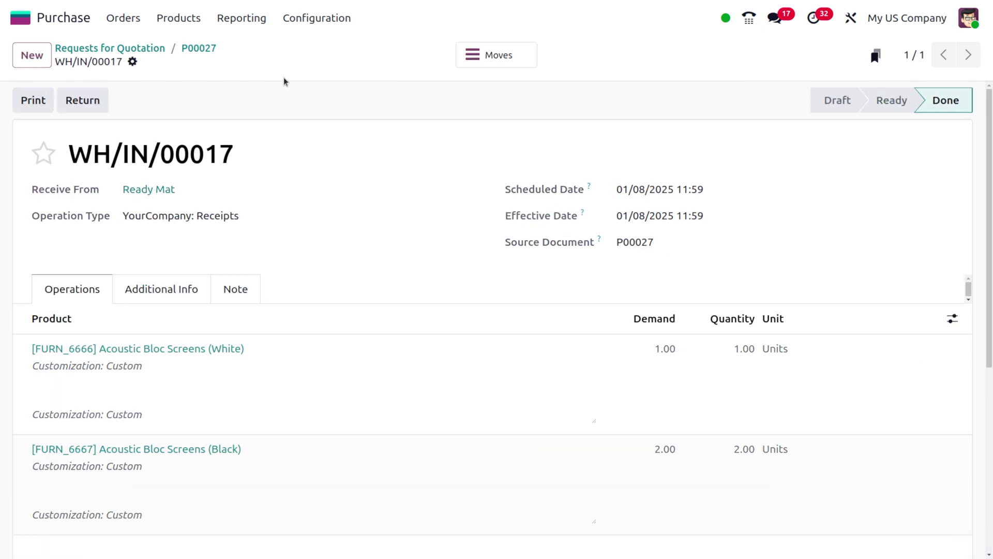
pyautogui.click(198, 49)
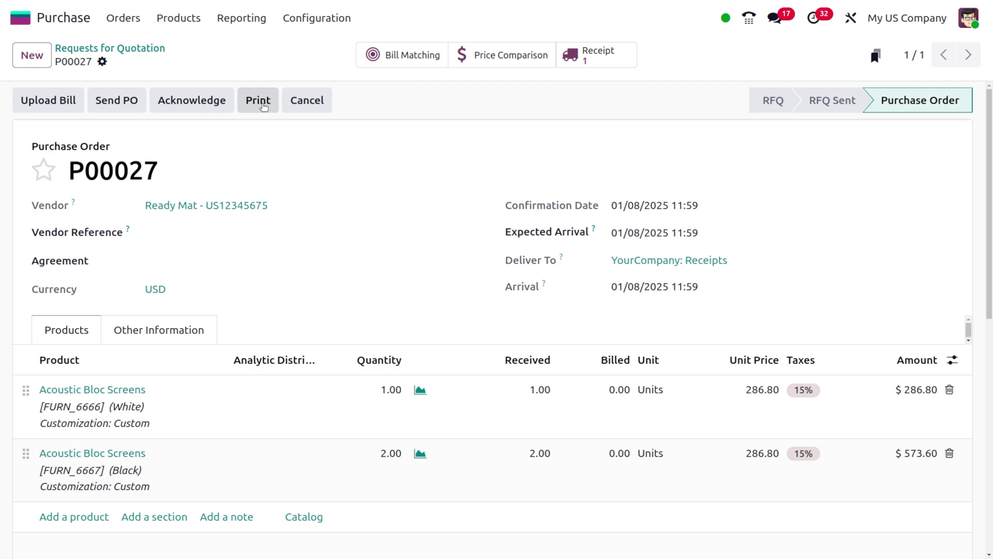
# - Print P00027, then upload 'Request for Quotation - P00027 (1).pdf' as its bill
pyautogui.click(264, 105)
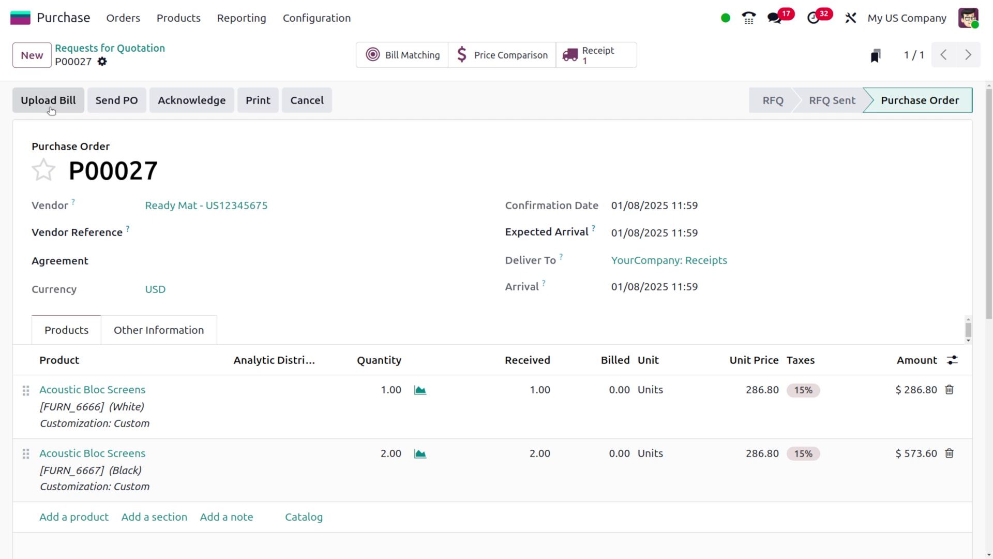
pyautogui.click(49, 101)
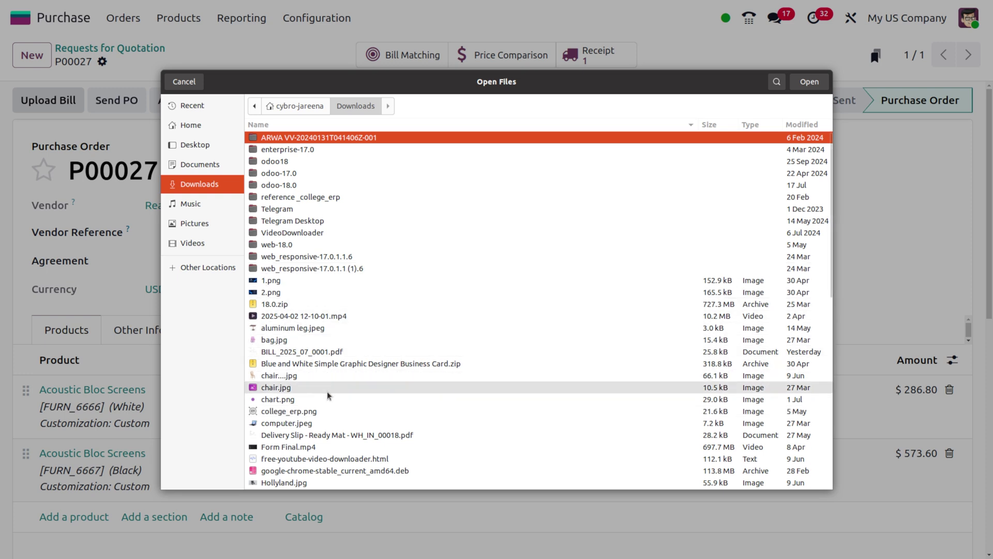
pyautogui.scroll(-8, 334, 410)
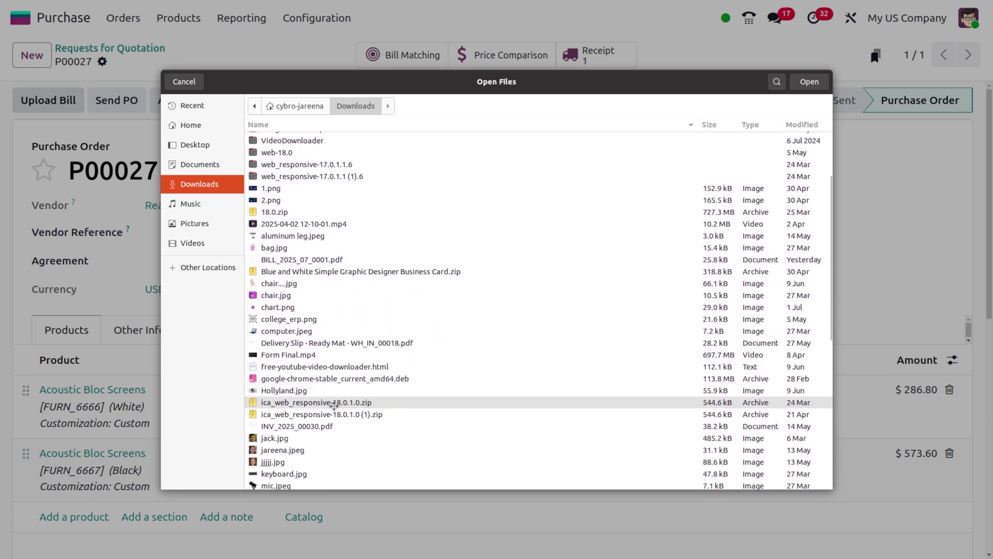
pyautogui.scroll(-5, 333, 407)
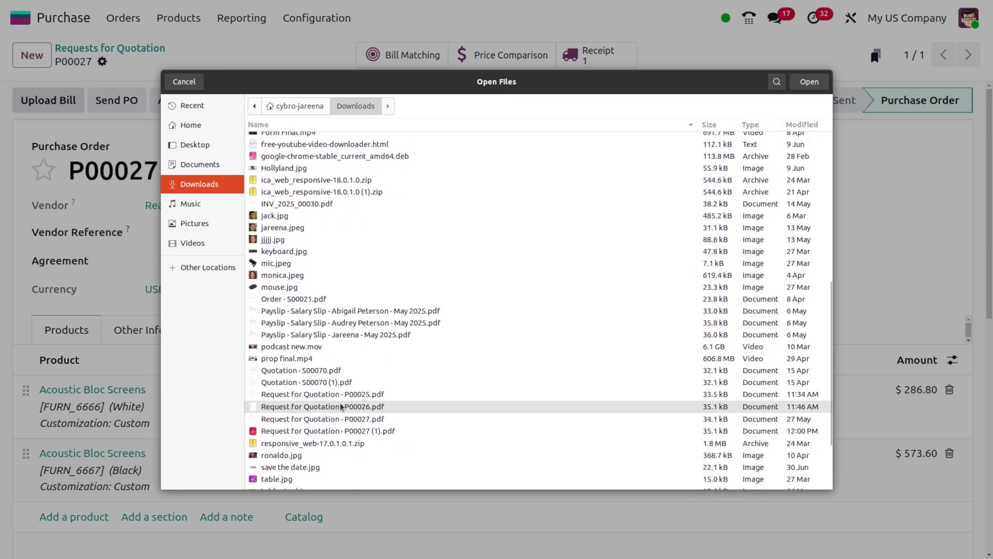
pyautogui.click(351, 432)
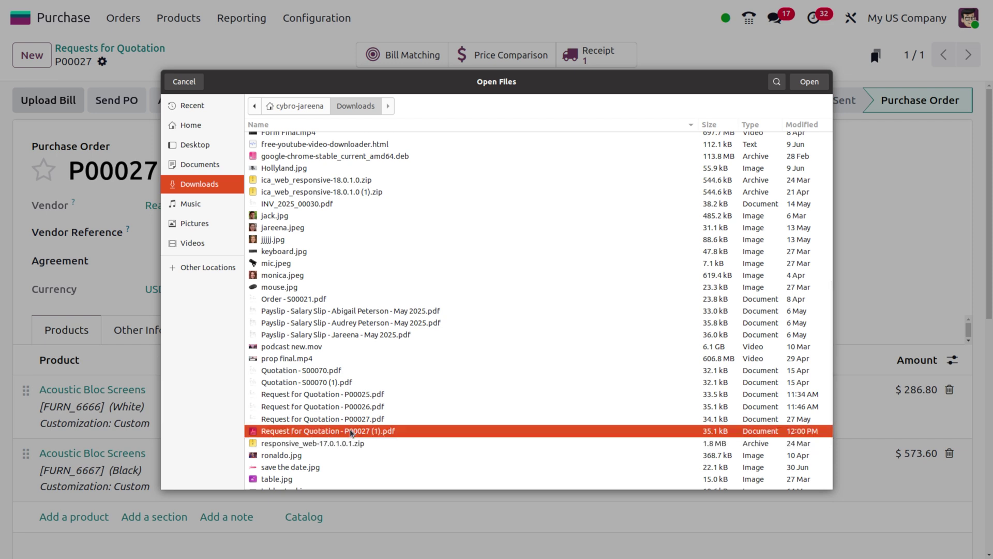
pyautogui.doubleClick(352, 432)
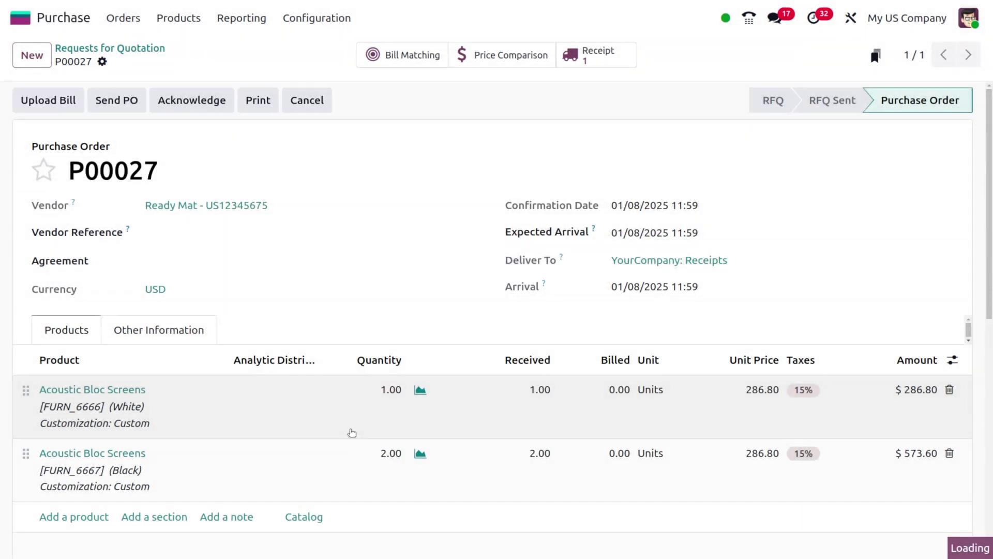
# - Preview the quotation PDF attached to the draft bill, then post the bill
pyautogui.scroll(-1, 352, 432)
pyautogui.scroll(-2, 352, 432)
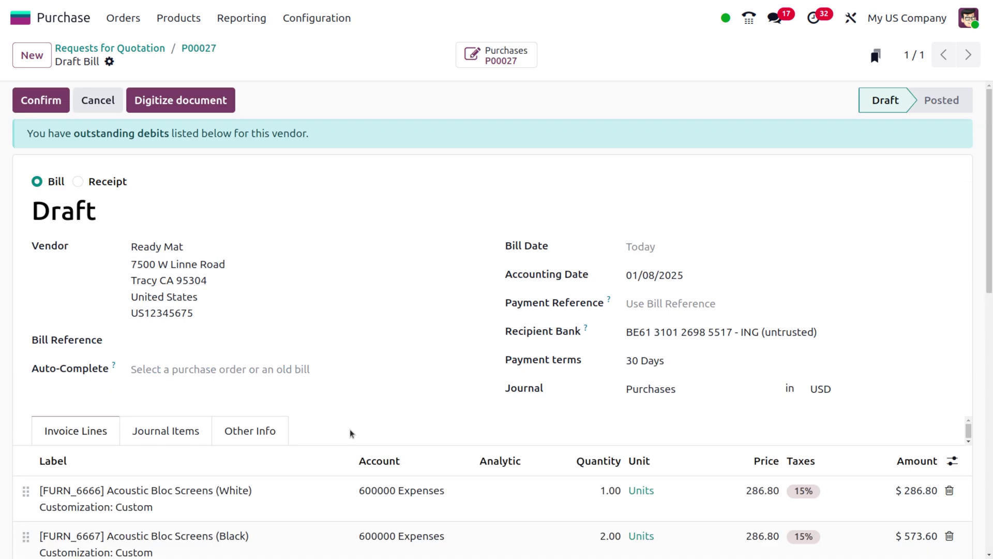
pyautogui.scroll(-12, 465, 509)
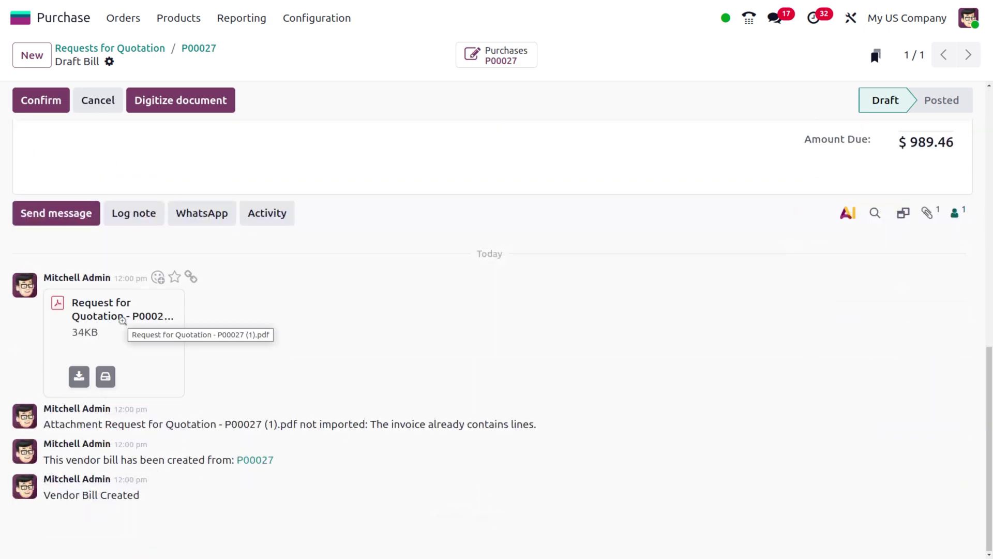
pyautogui.click(123, 323)
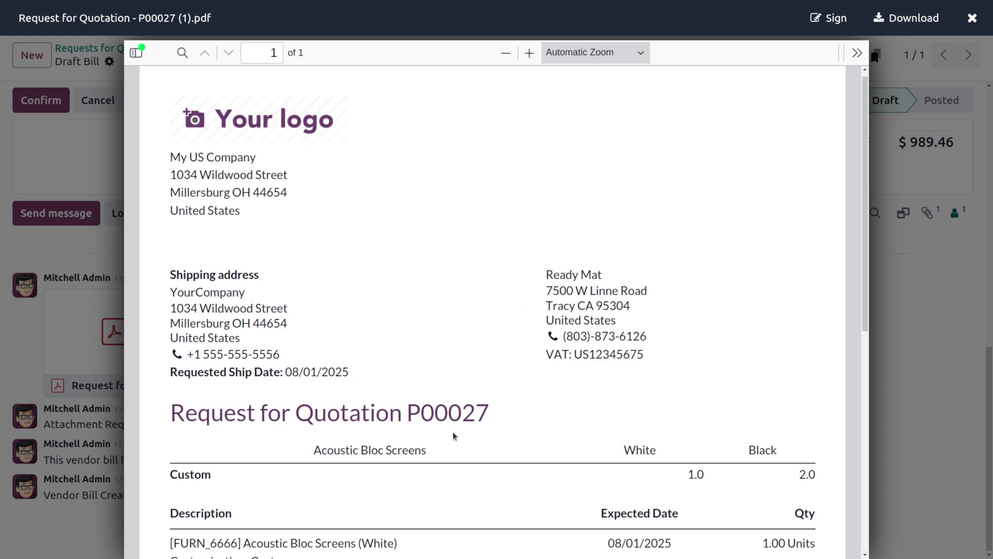
pyautogui.click(916, 308)
pyautogui.scroll(10, 486, 306)
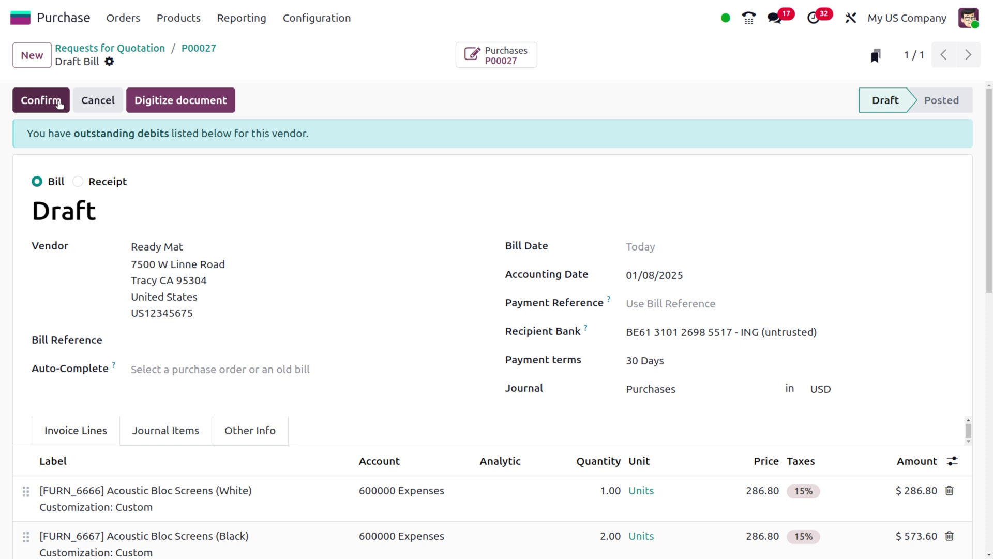
pyautogui.click(41, 101)
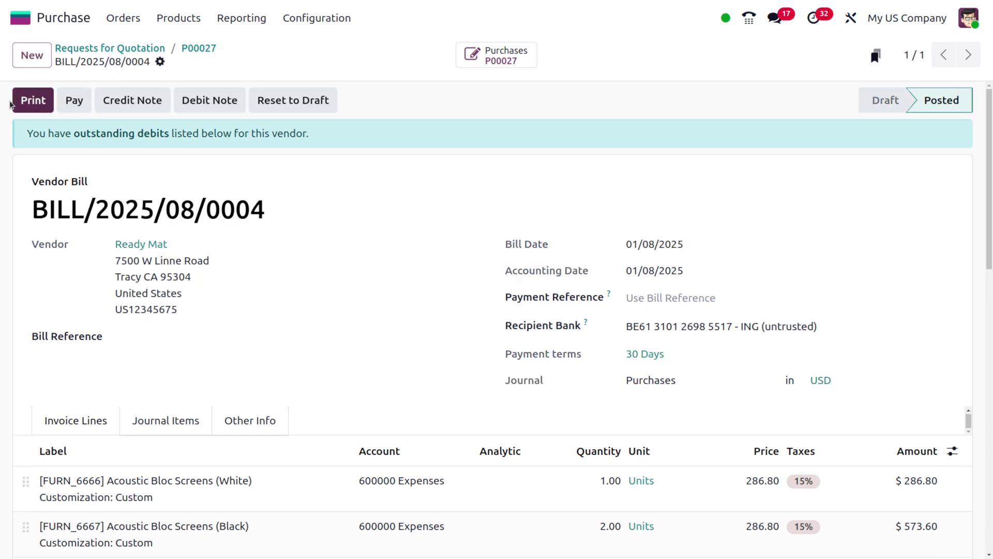
# - Pay the full $989.46 through the Bank journal, then go back to Requests for Quotation
pyautogui.click(63, 109)
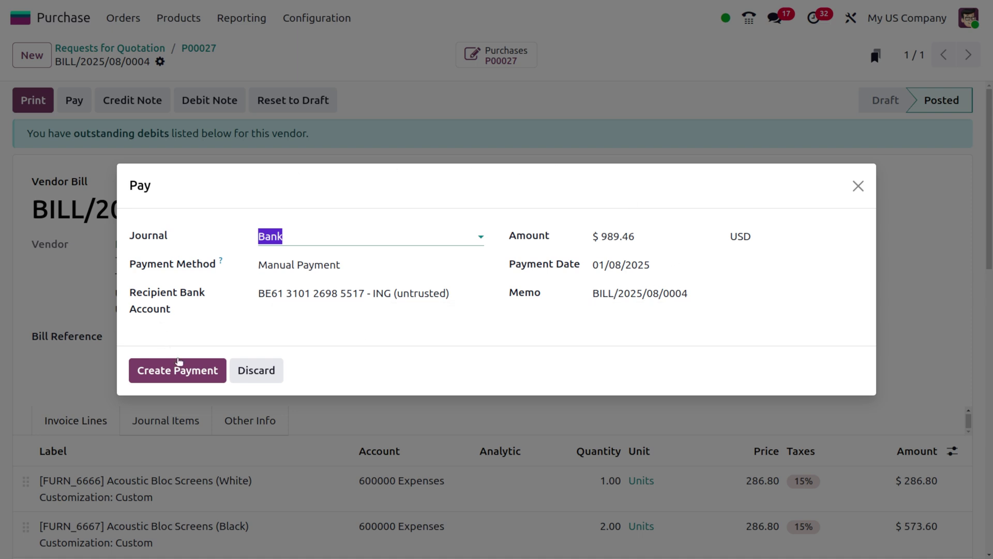
pyautogui.click(193, 380)
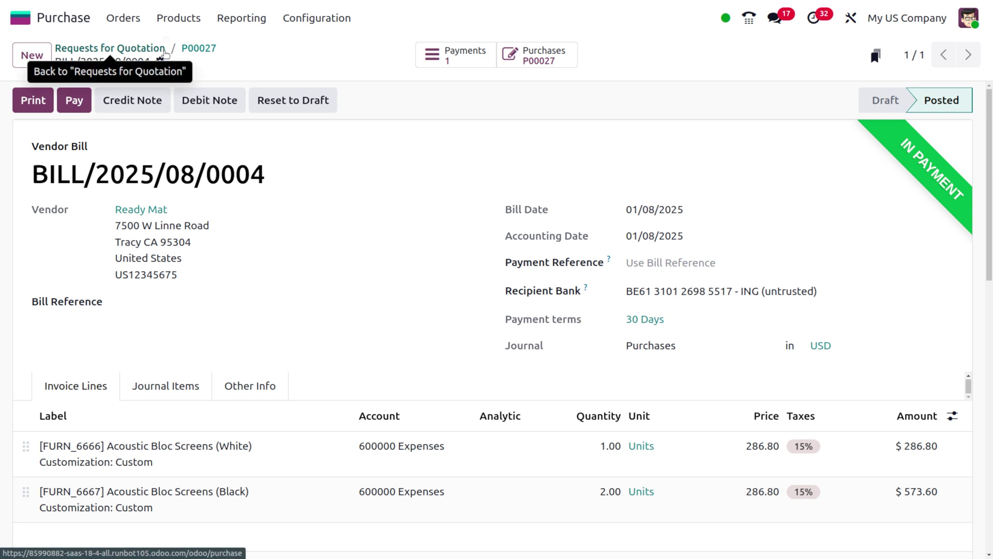
pyautogui.click(165, 51)
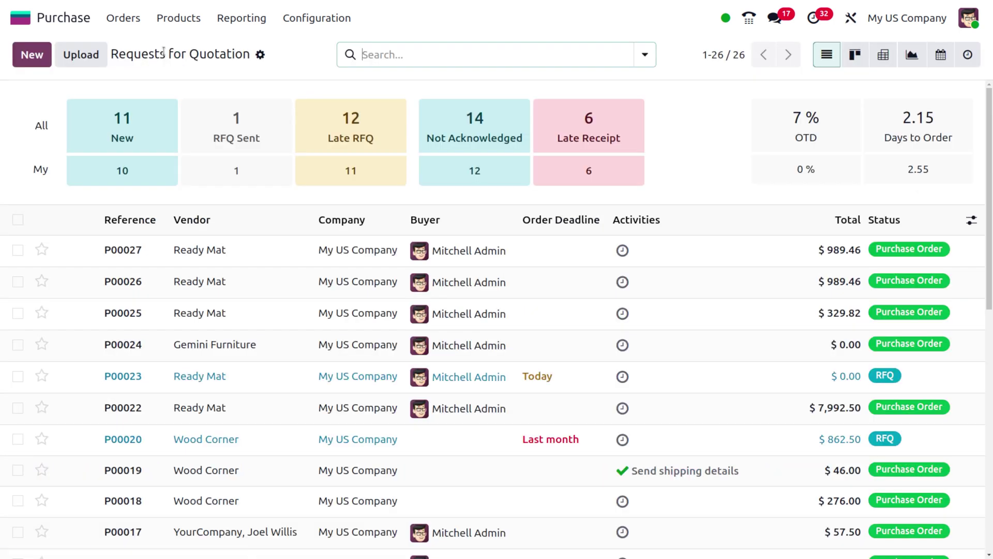
# - Tick Wood Corner order P00020 in the Requests for Quotation list
pyautogui.scroll(-5, 393, 441)
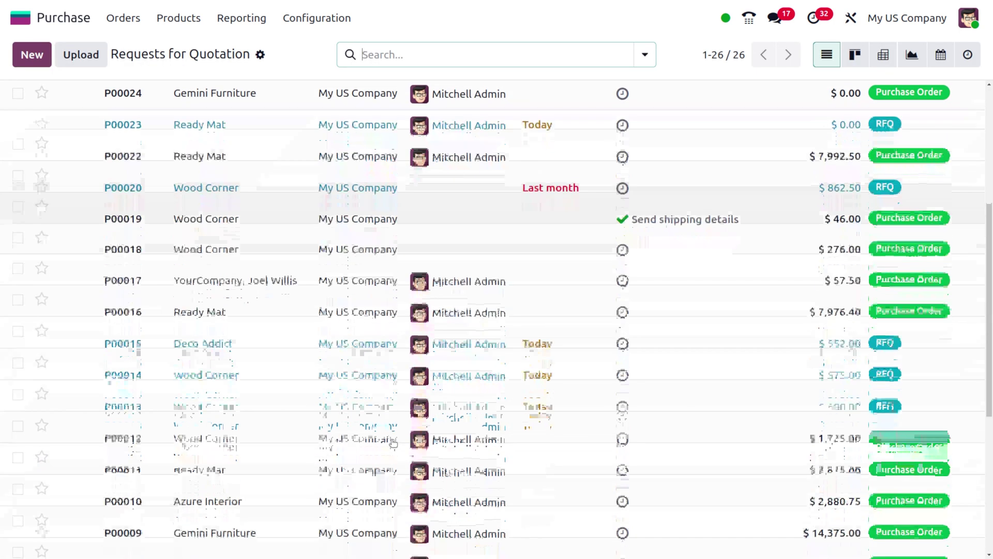
pyautogui.scroll(2, 392, 442)
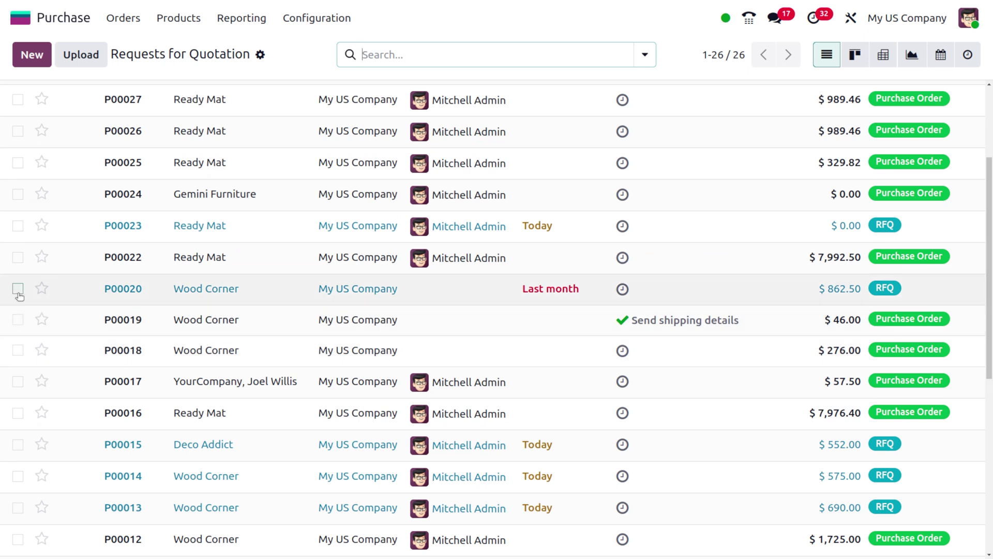
pyautogui.click(18, 292)
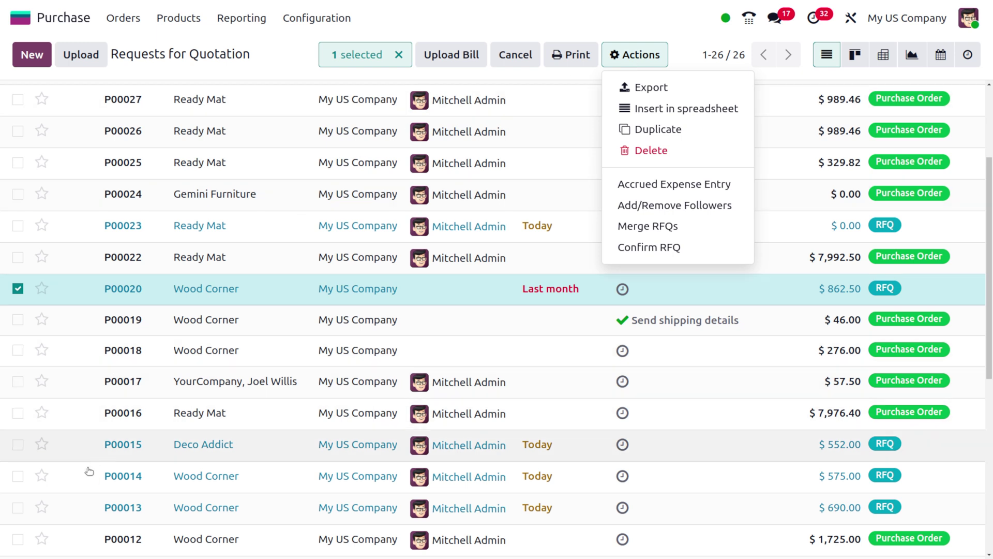
# - Add P00015 and try one bill upload; dismiss the single-vendor error and untick P00015
pyautogui.click(17, 445)
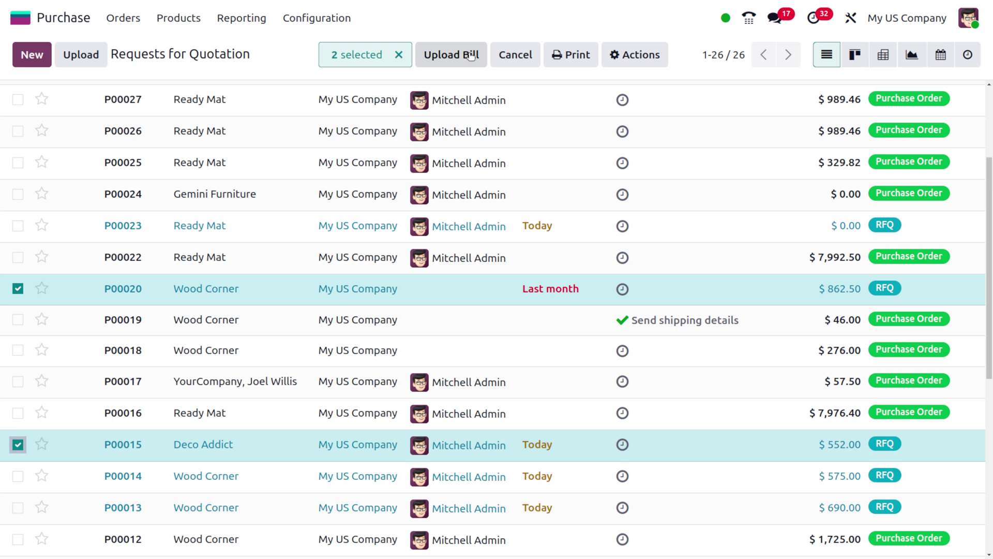
pyautogui.click(471, 56)
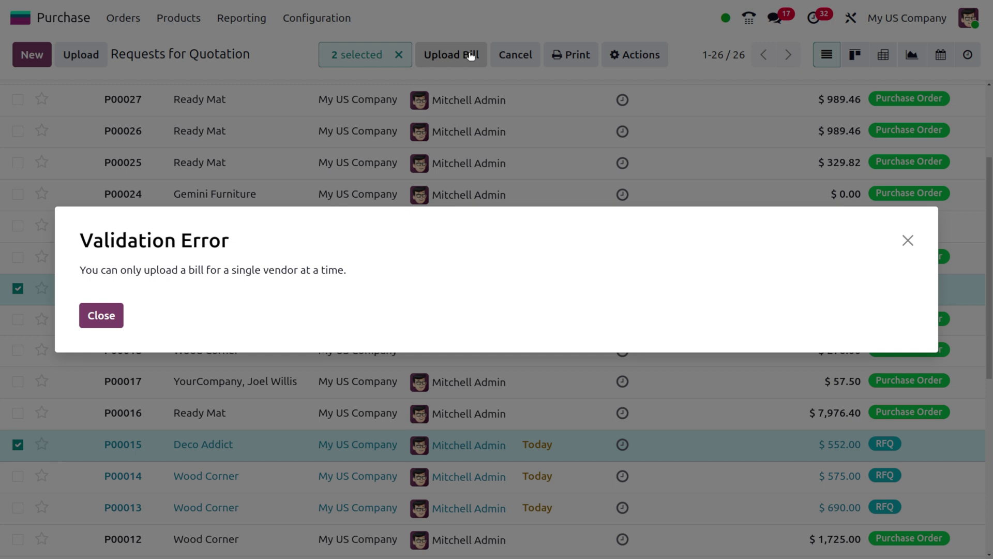
pyautogui.click(102, 315)
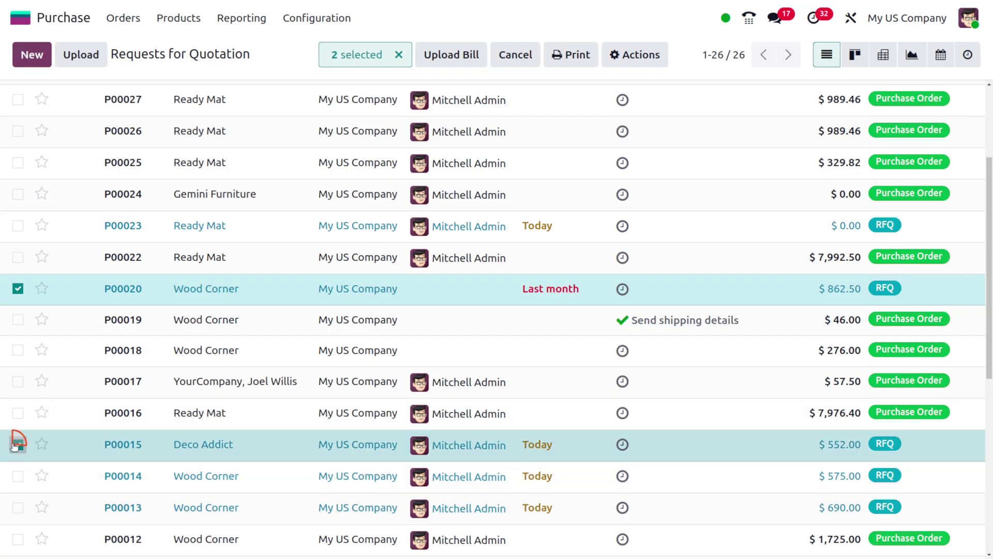
pyautogui.click(18, 445)
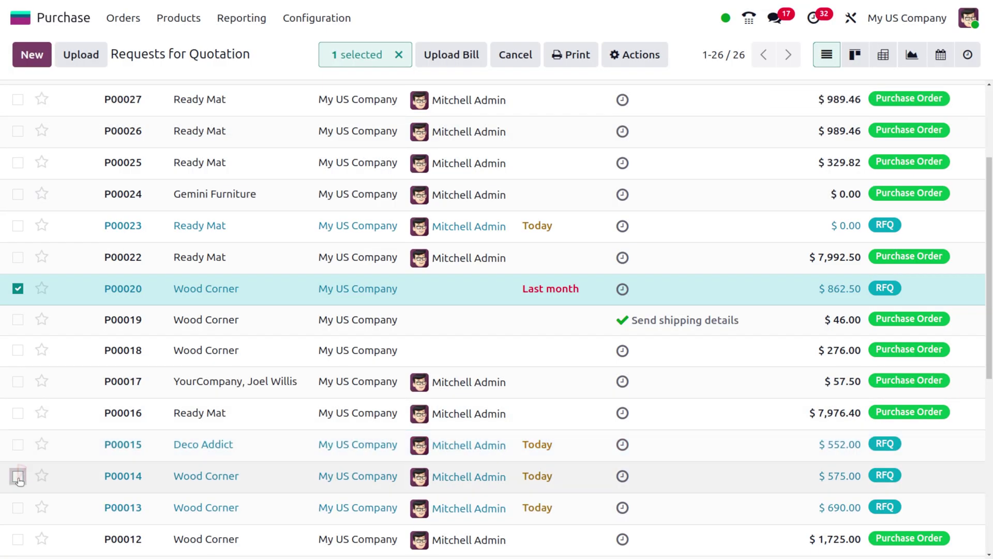
# - Select P00014 alongside P00020, start a bill upload, then cancel without choosing a file
pyautogui.click(17, 476)
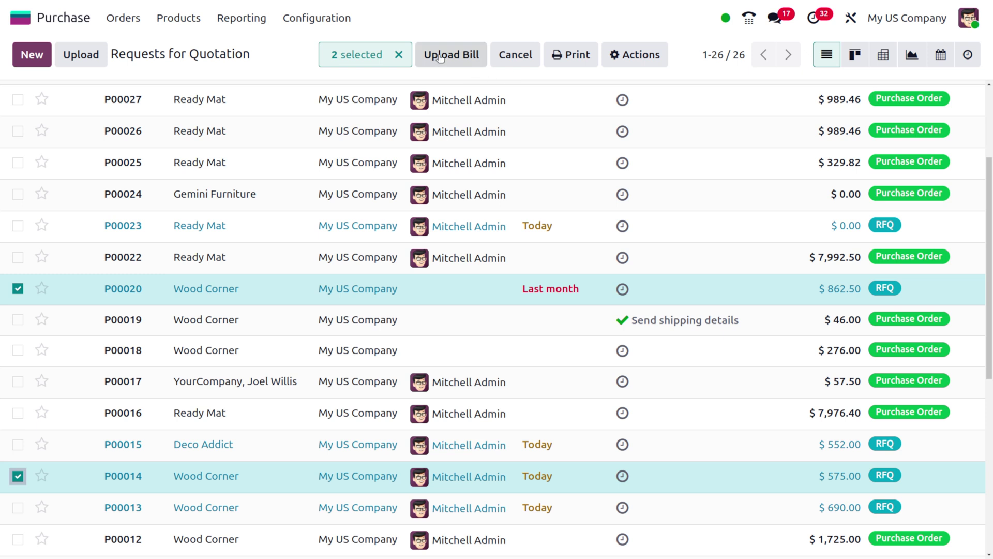
pyautogui.click(440, 56)
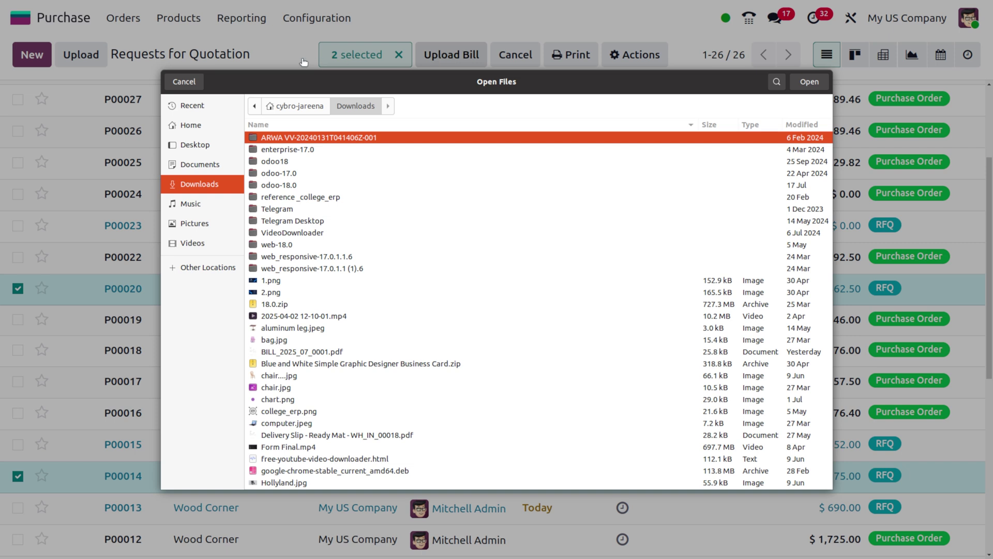
pyautogui.click(191, 82)
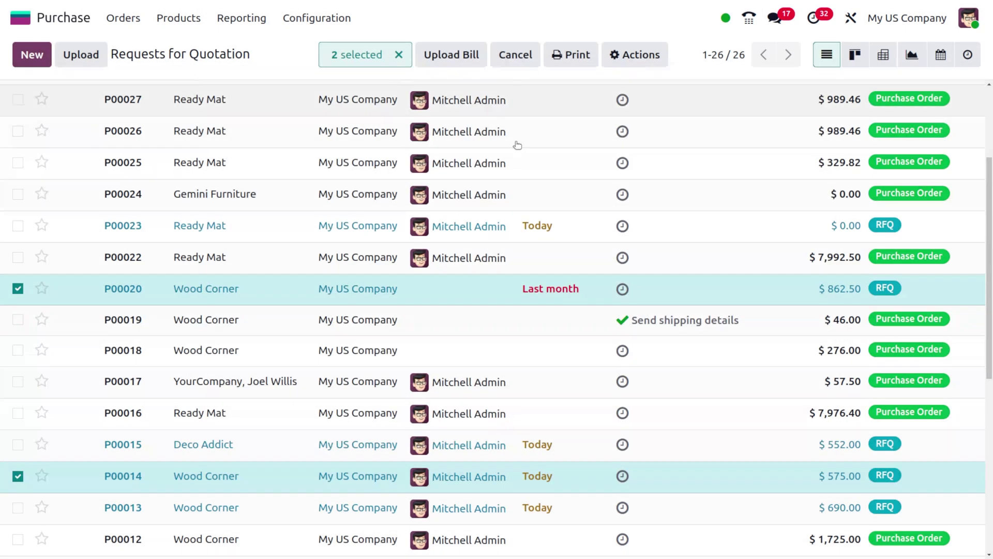